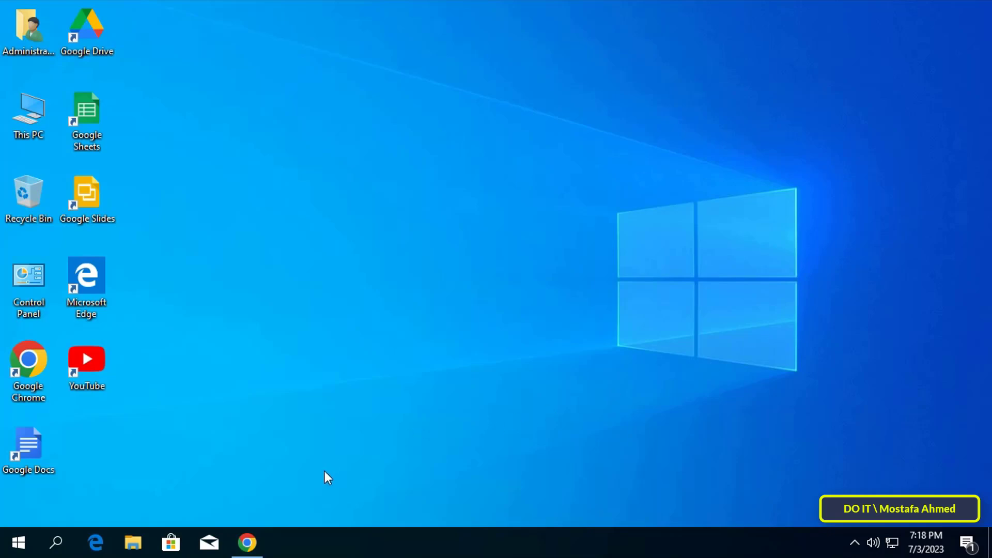
# From the Yahoo homepage in Chrome, open account Settings through the profile name menu.
pyautogui.click(247, 543)
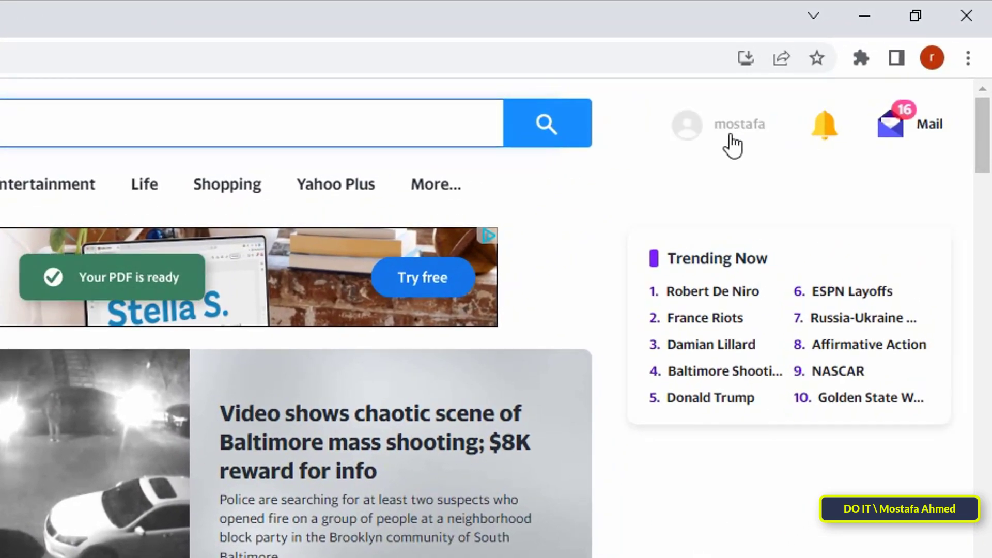
pyautogui.click(695, 124)
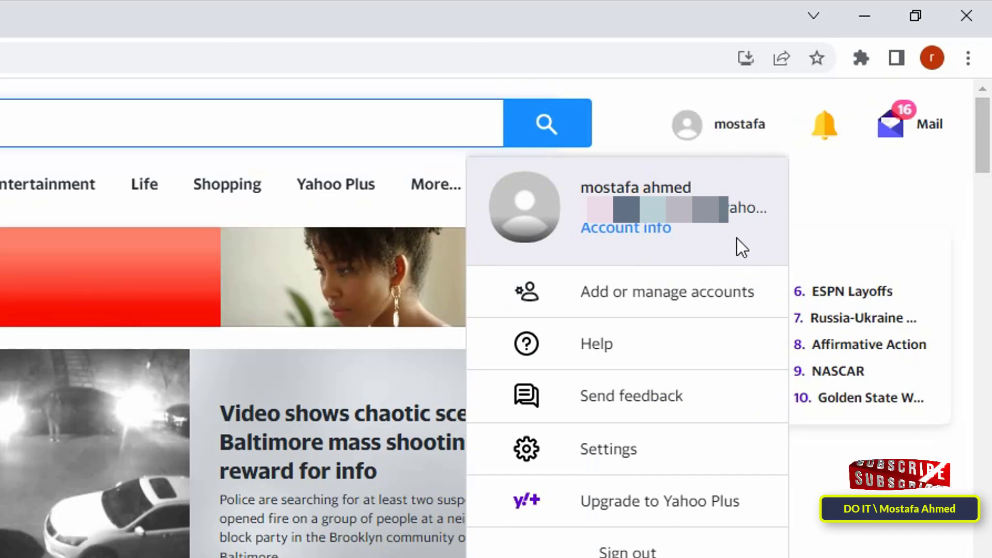
pyautogui.click(742, 460)
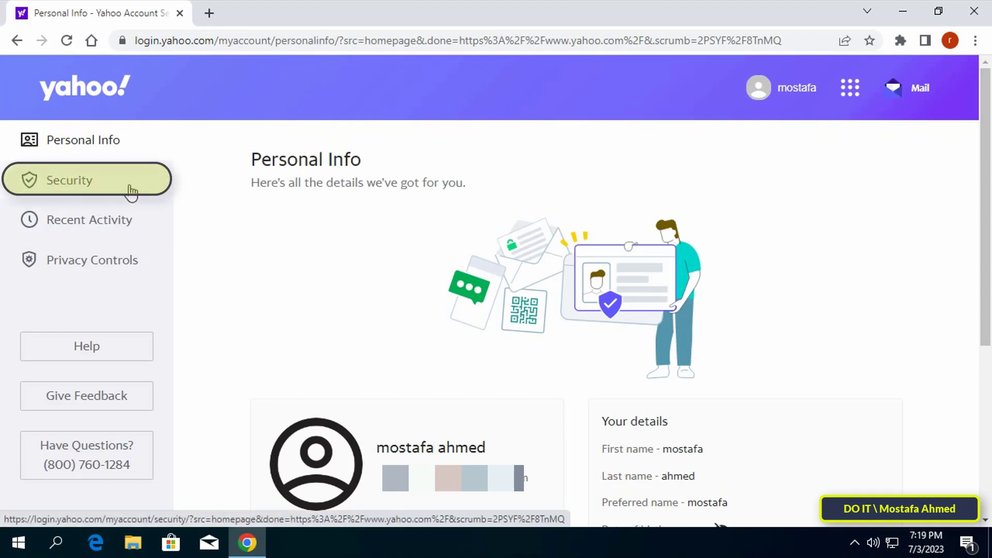
# Go to Security and show the password details, last changed April 28, 2020.
pyautogui.click(131, 191)
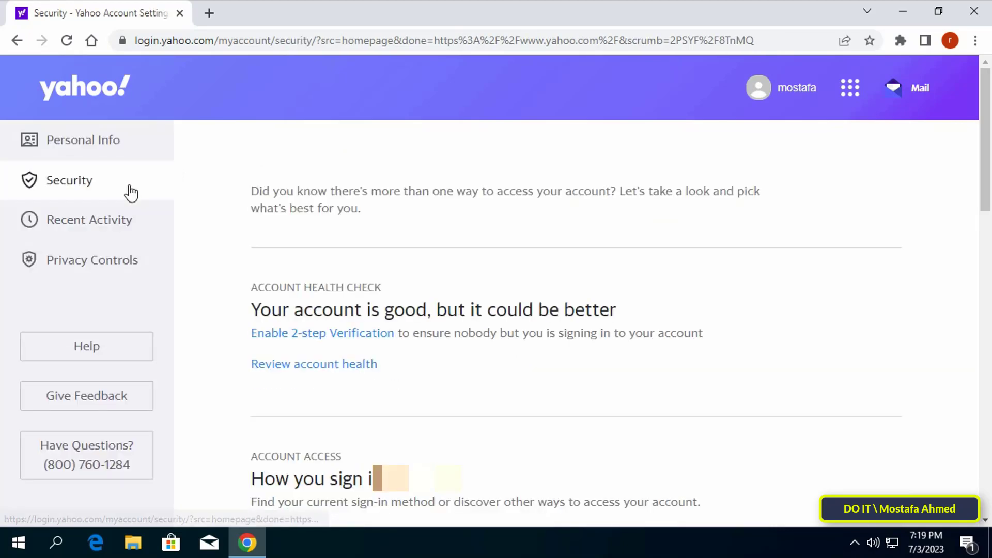
pyautogui.scroll(-3, 848, 307)
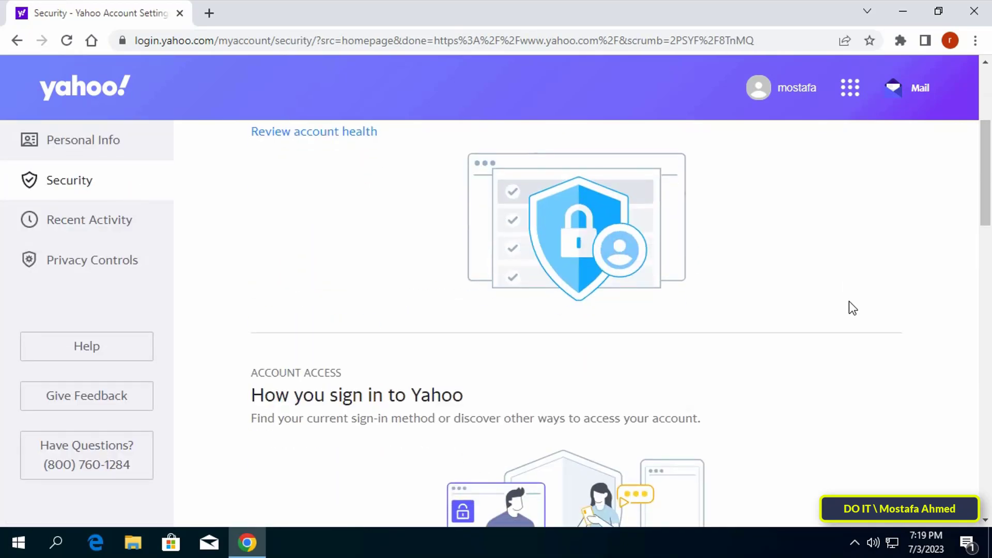
pyautogui.scroll(-2, 849, 307)
pyautogui.scroll(-2, 849, 308)
pyautogui.scroll(-1, 844, 302)
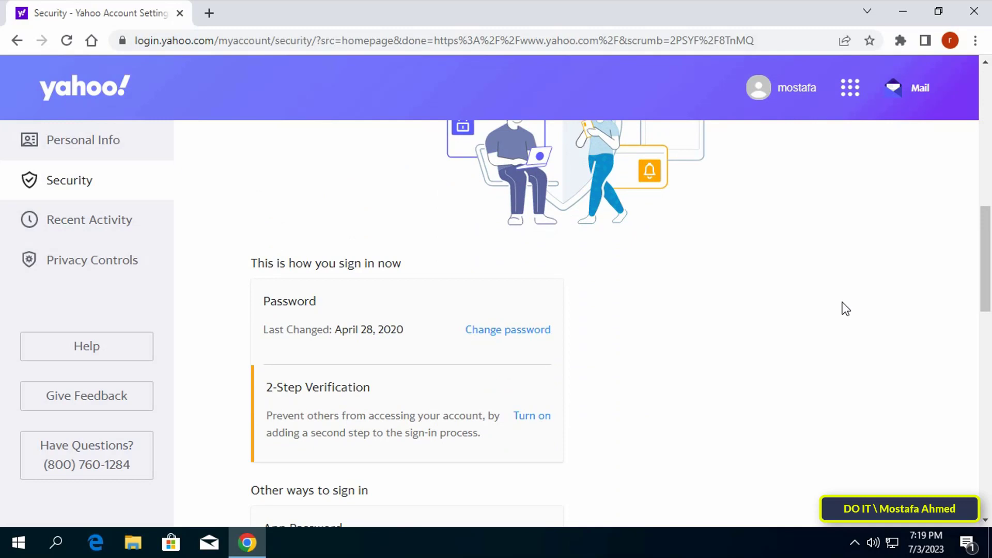
pyautogui.moveTo(267, 333); pyautogui.dragTo(330, 332)
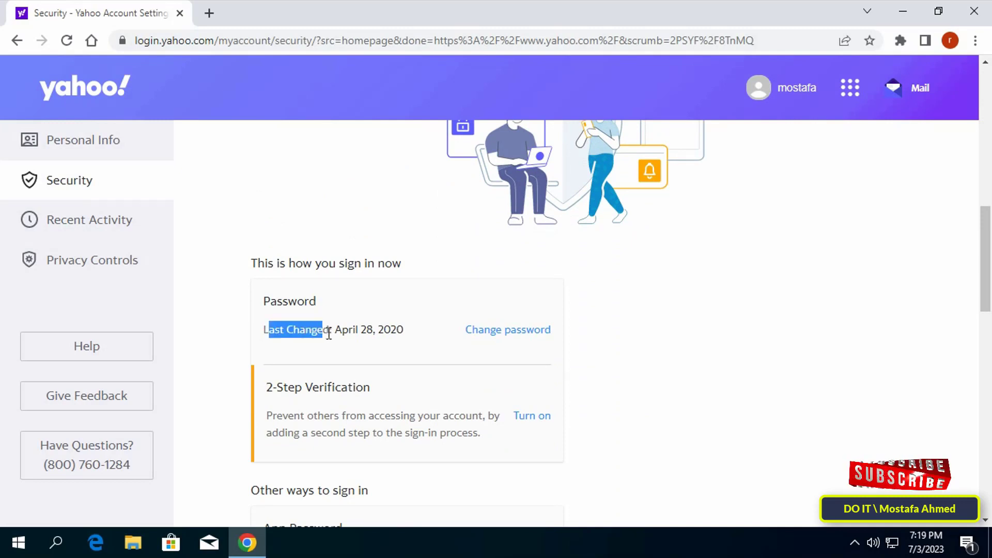
pyautogui.click(344, 345)
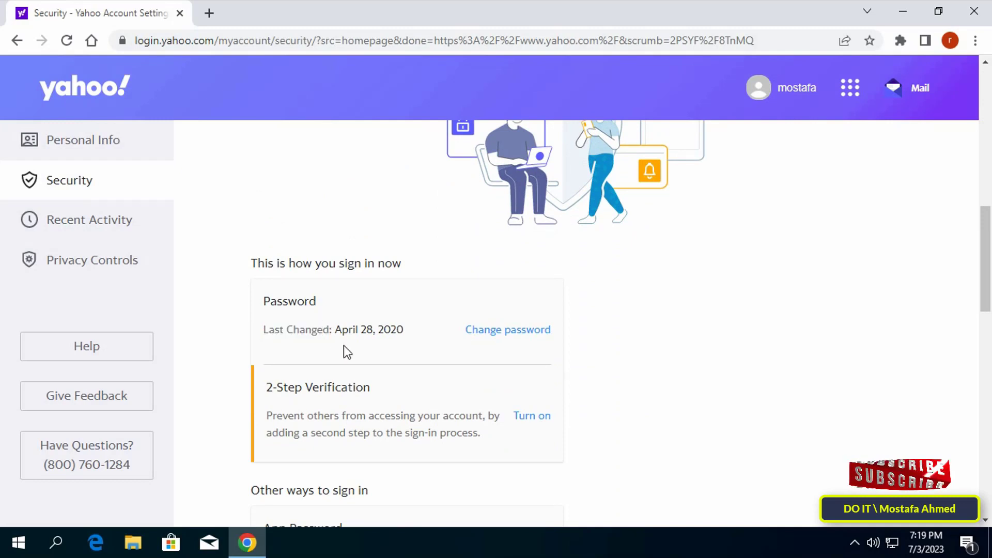
# Start a password change, enter a strong new password, and submit it with Continue.
pyautogui.click(512, 331)
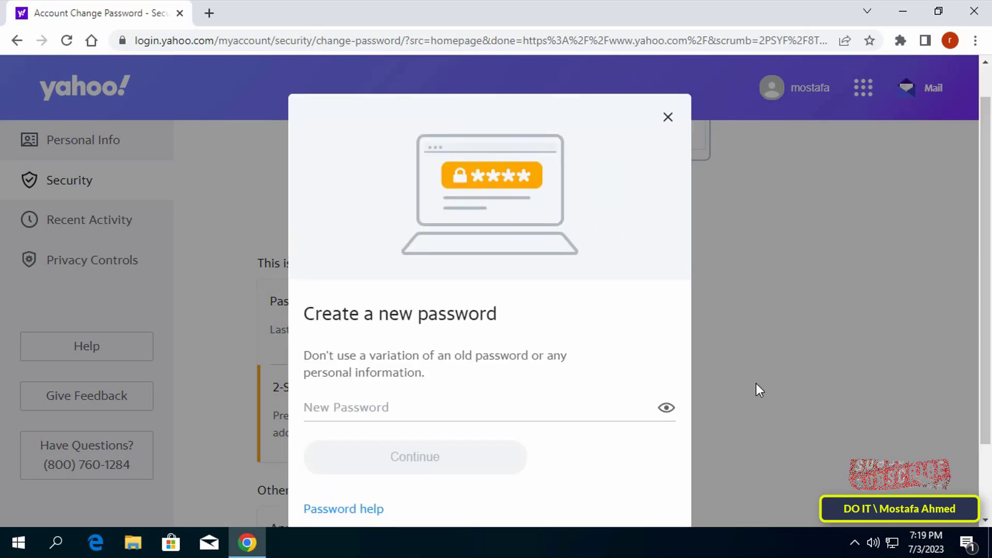
pyautogui.click(406, 310)
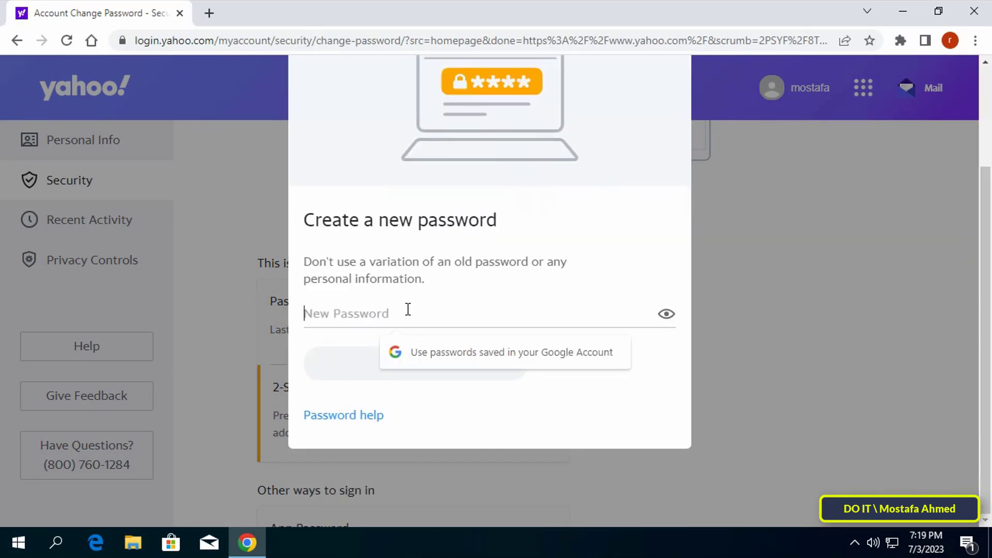
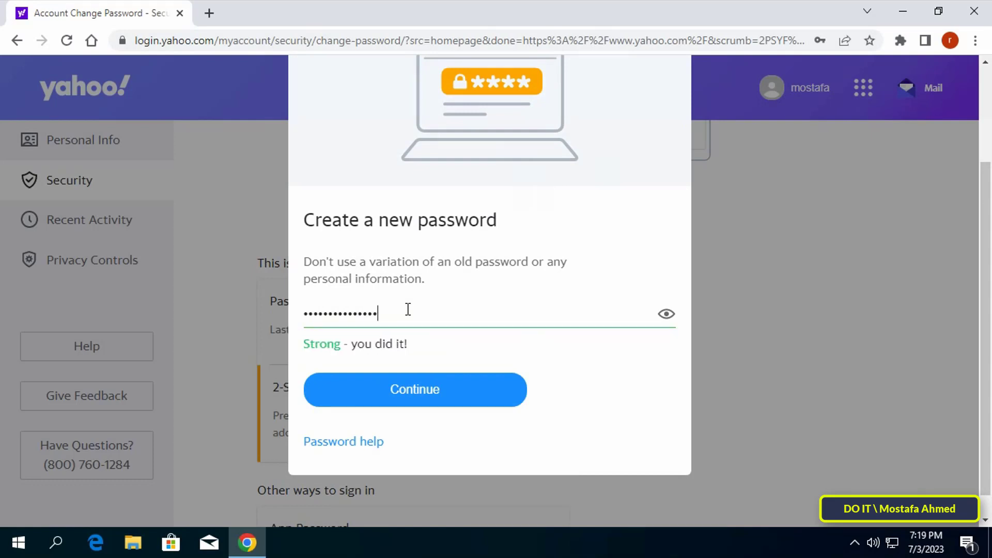
pyautogui.click(431, 391)
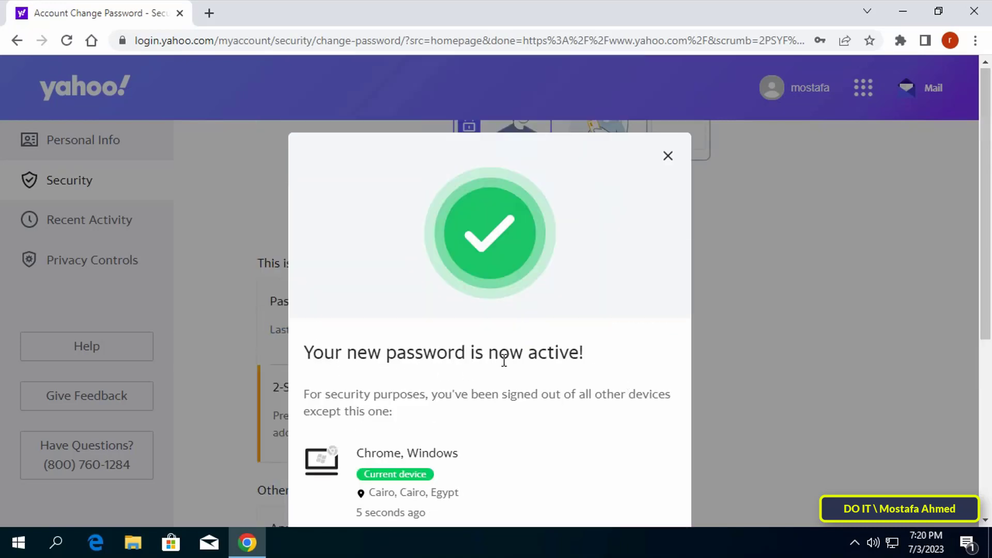
# Close the 'Your new password is now active!' confirmation to return to the Security page.
pyautogui.click(667, 158)
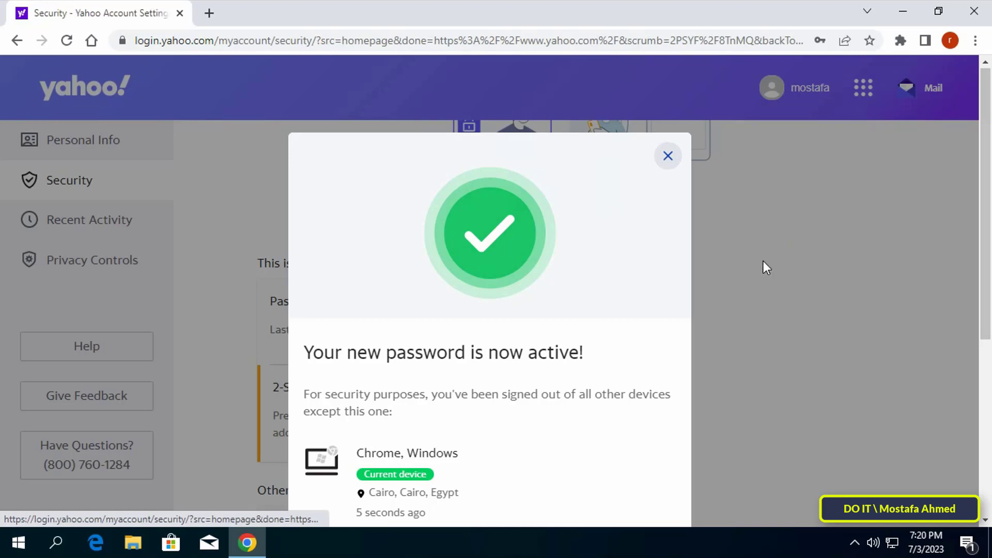